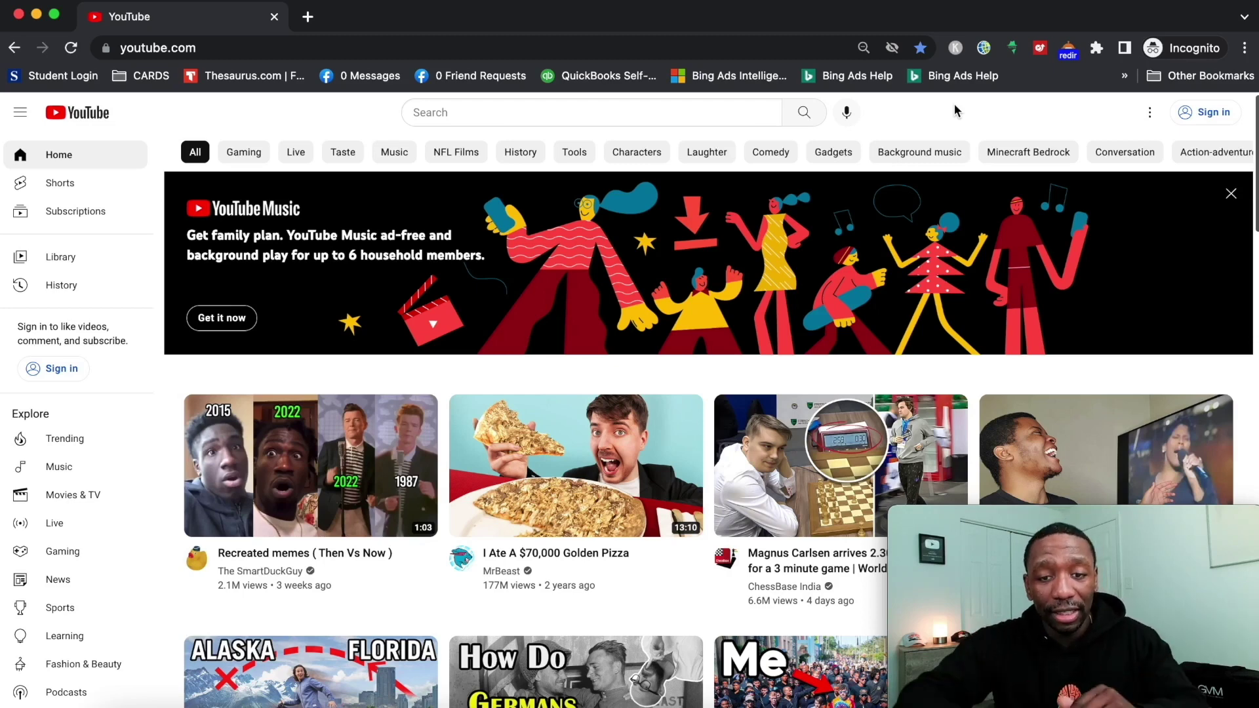
- Type #affiliatemarketing into the YouTube search box to see its hashtag suggestions
{"action": "left_click", "coordinate": [431, 111]}
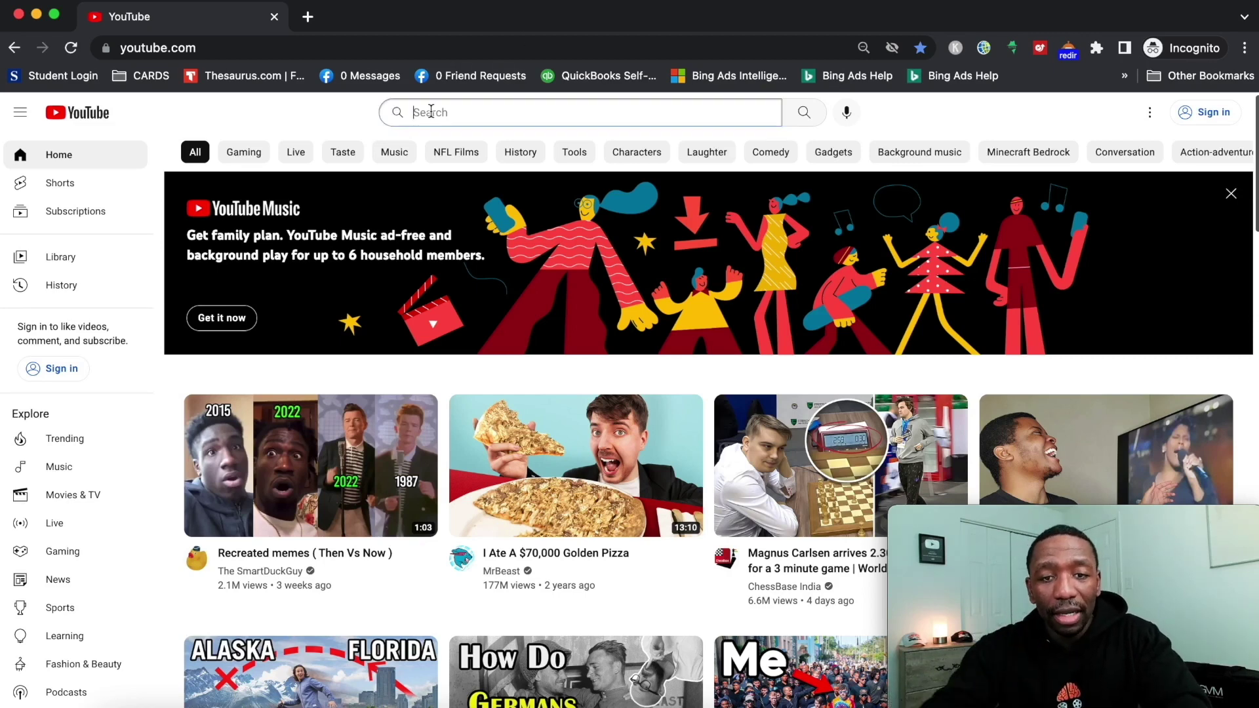
{"action": "type", "text": "#"}
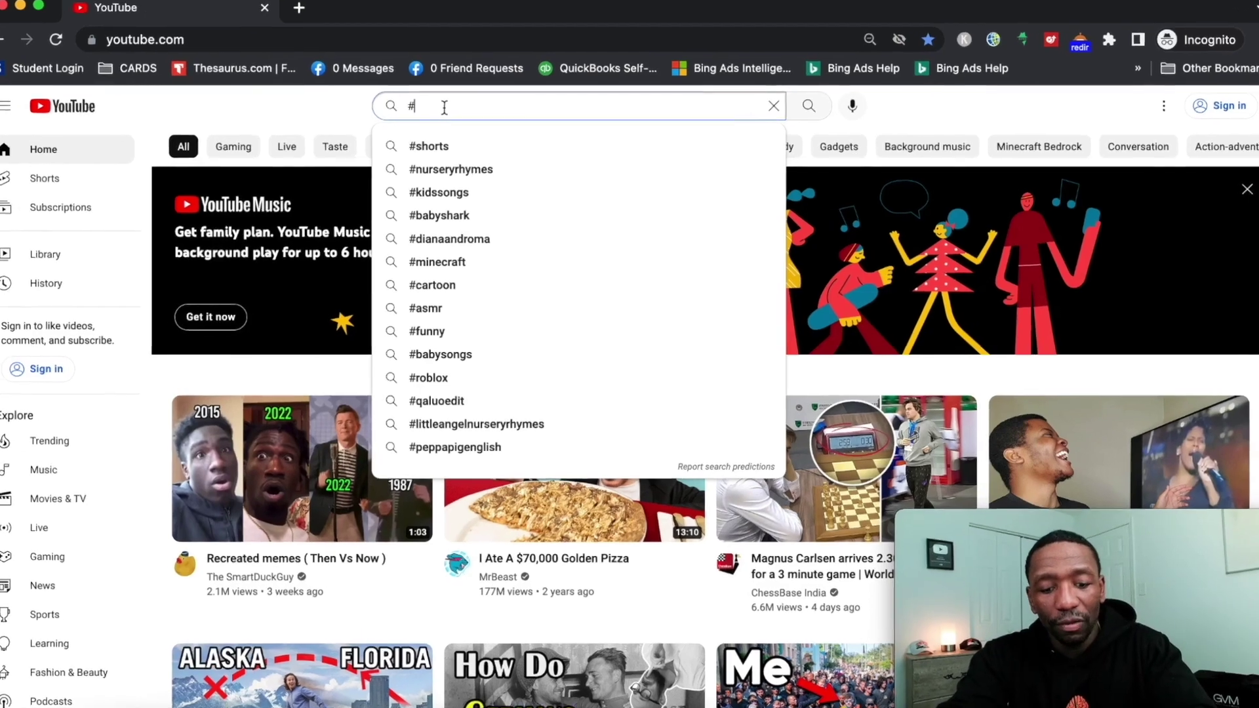
{"action": "type", "text": "affil"}
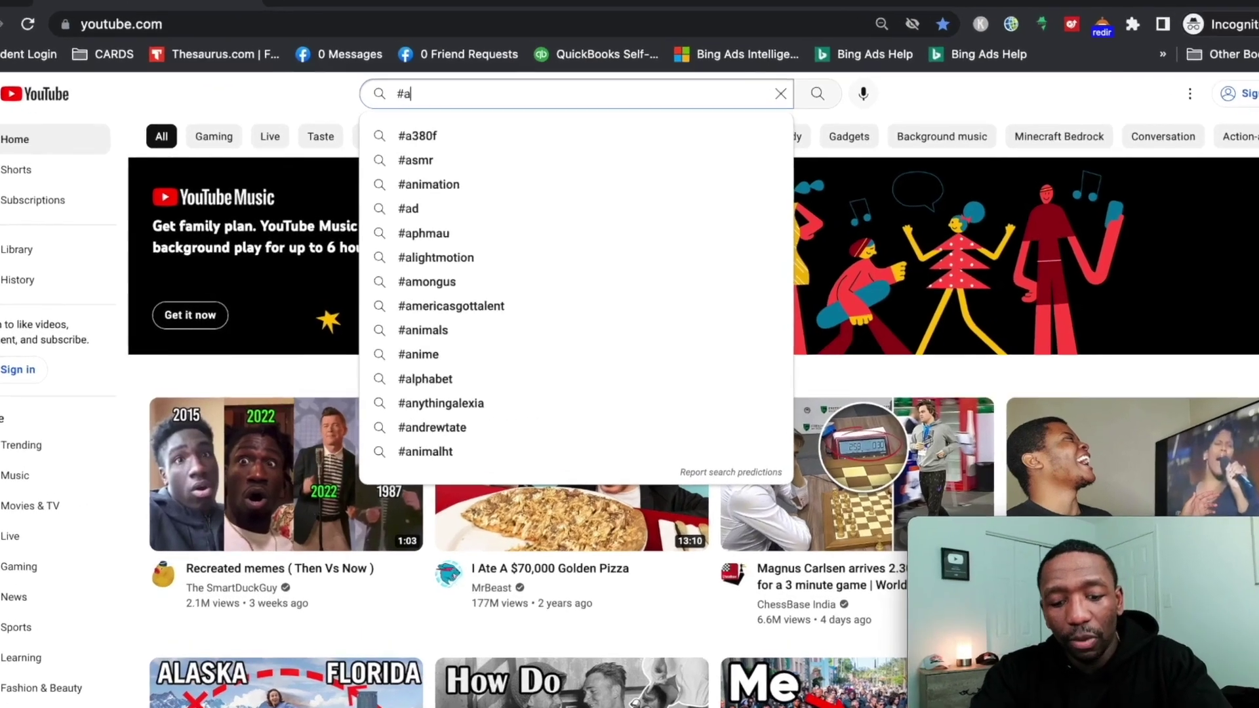
{"action": "type", "text": "iatemarketing"}
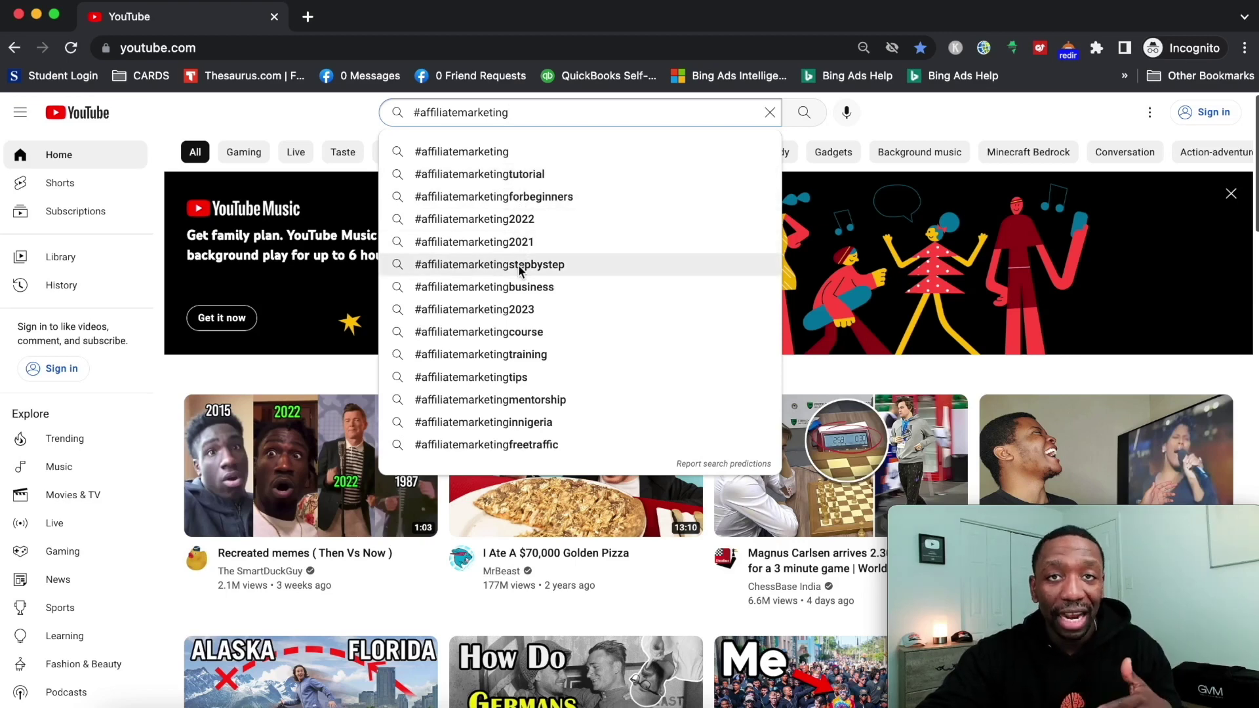
- Replace the query with #gardening to show its suggestion dropdown
{"action": "left_click_drag", "start_coordinate": [511, 112], "coordinate": [418, 115]}
{"action": "key", "text": "BackSpace"}
{"action": "type", "text": "gard"}
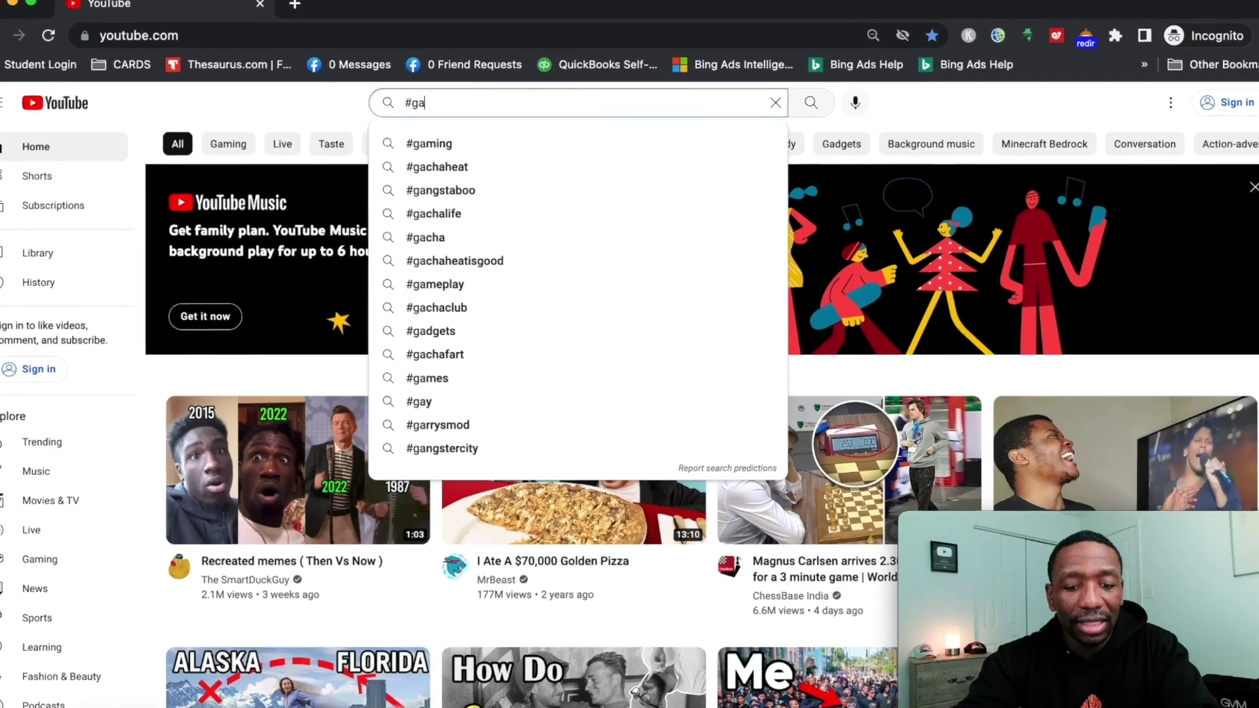
{"action": "type", "text": "ening"}
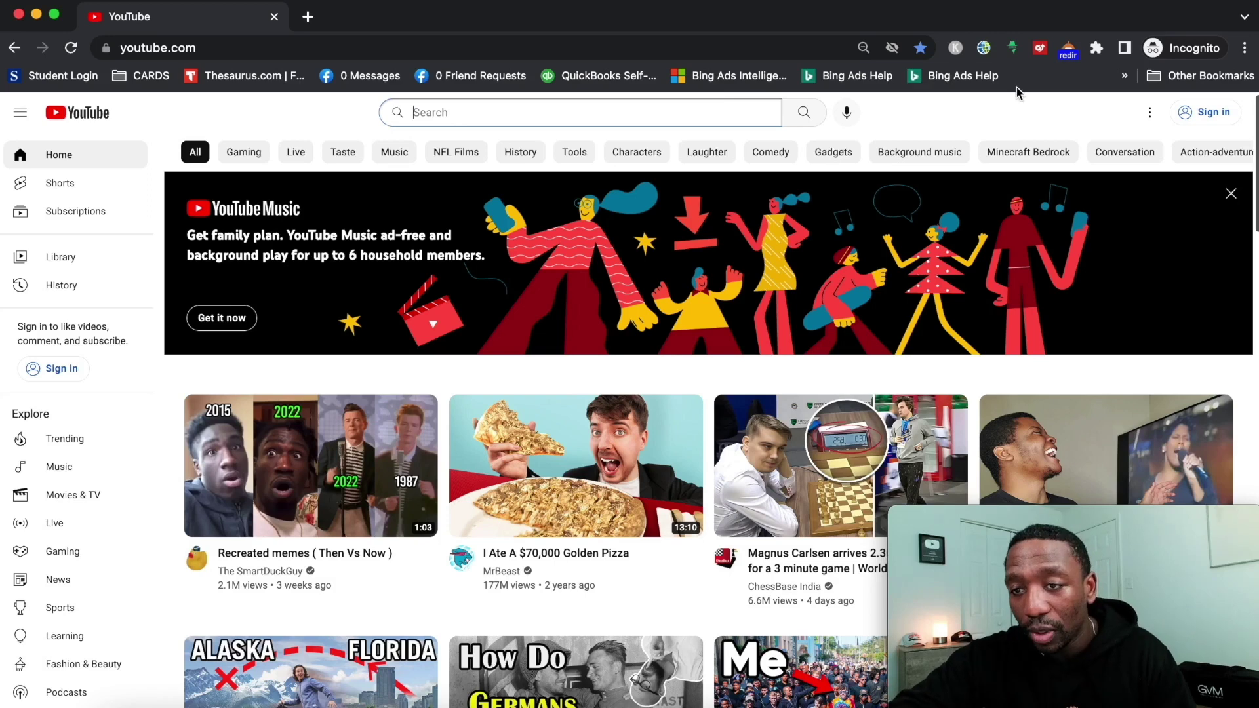
- Open the PCS TubeGrowth extension from the browser toolbar
{"action": "left_click", "coordinate": [1040, 49]}
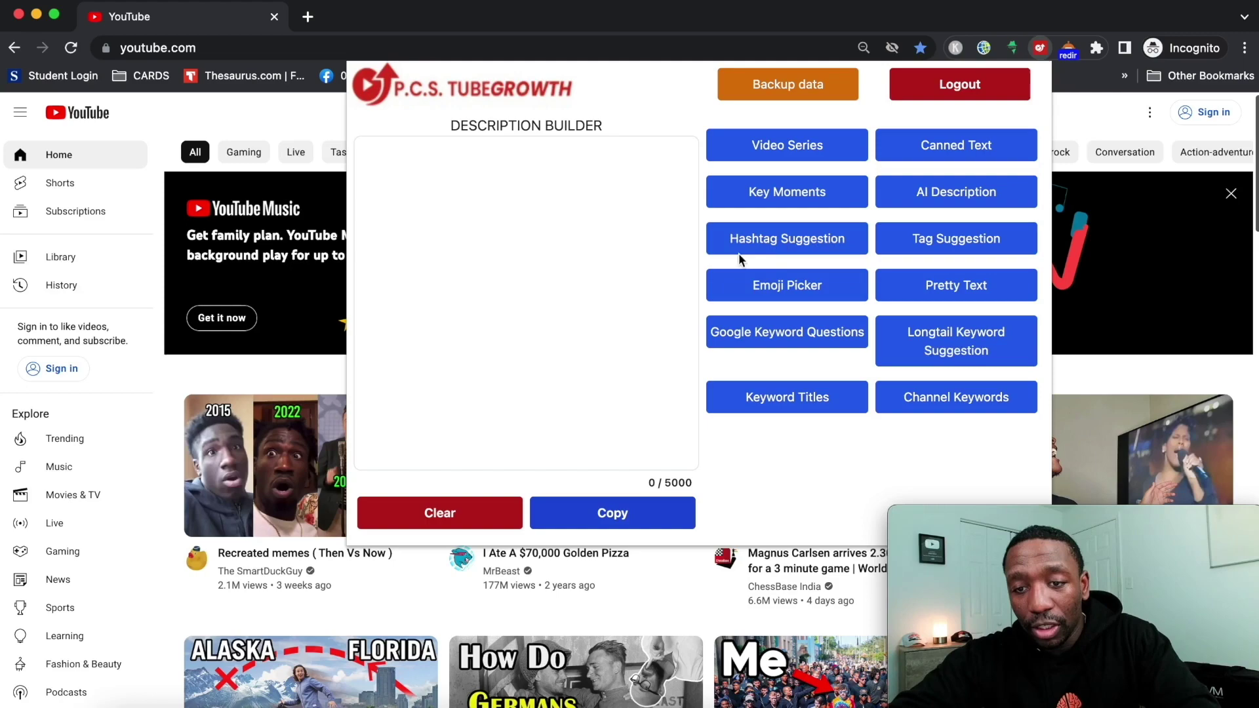
- Rerun the Hashtag Suggestion search for 'how to find hashtags for youtu…' to list fresh hashtags with counts
{"action": "left_click", "coordinate": [761, 243]}
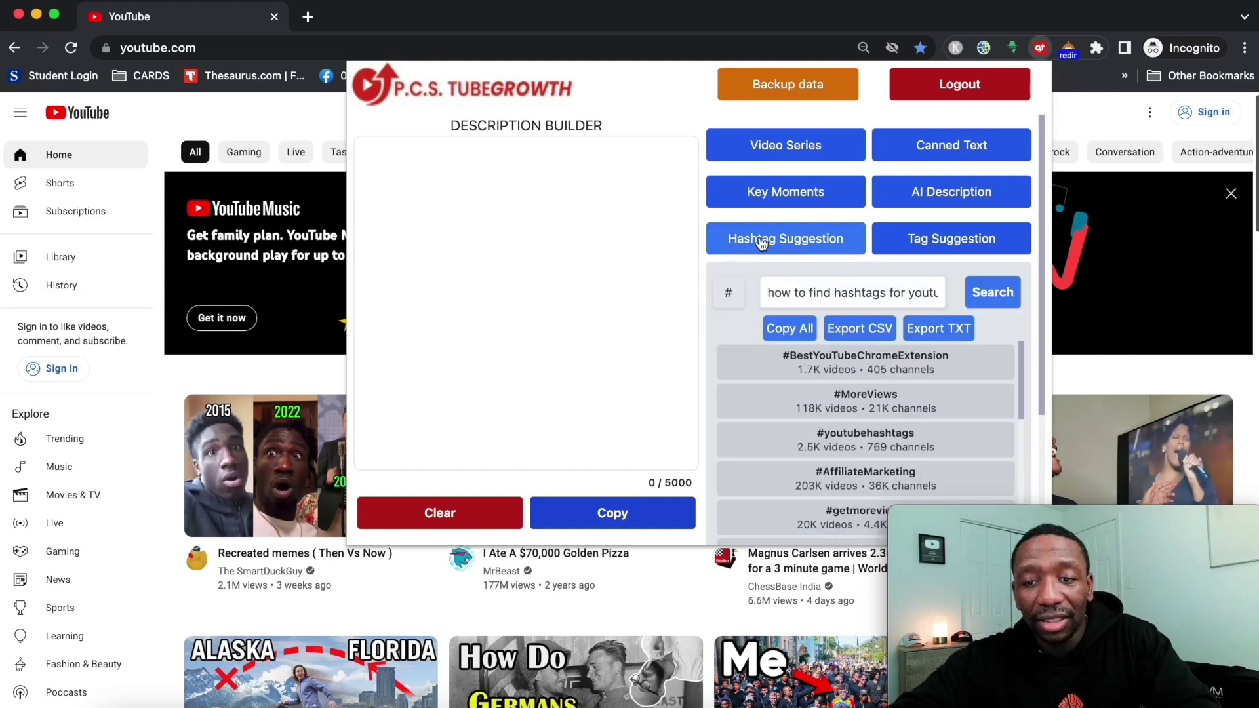
{"action": "triple_click", "coordinate": [802, 292]}
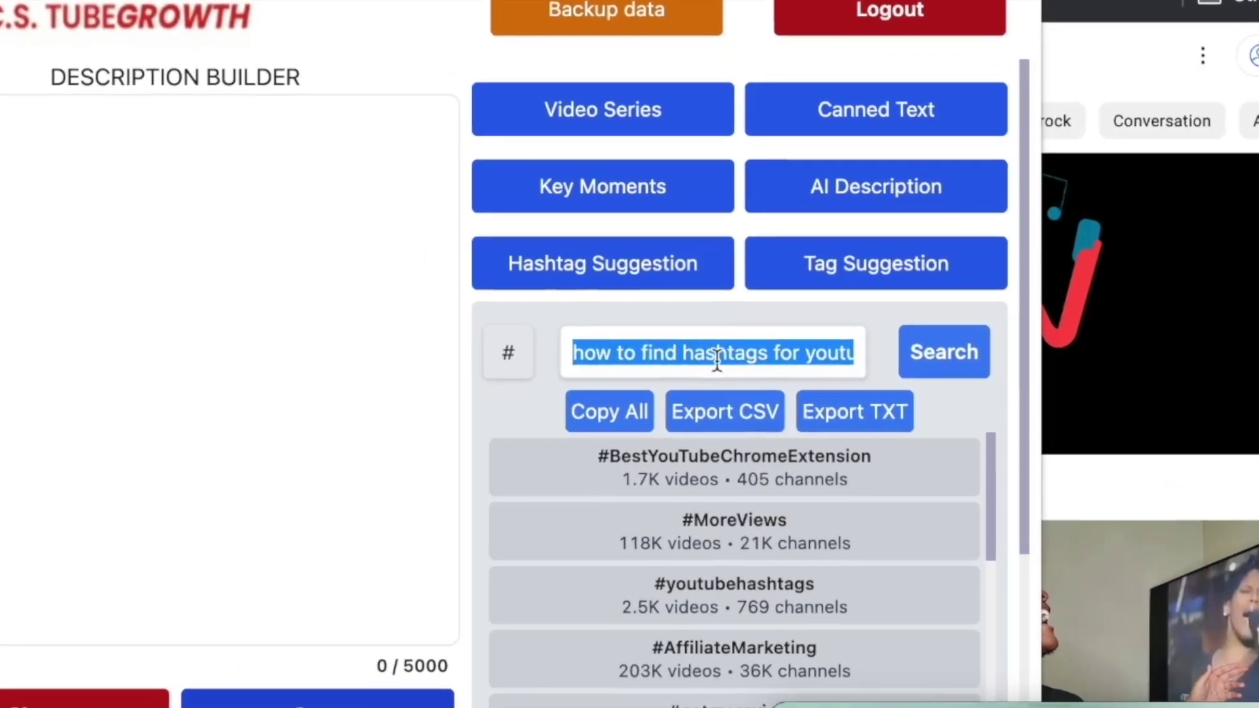
{"action": "left_click", "coordinate": [967, 352]}
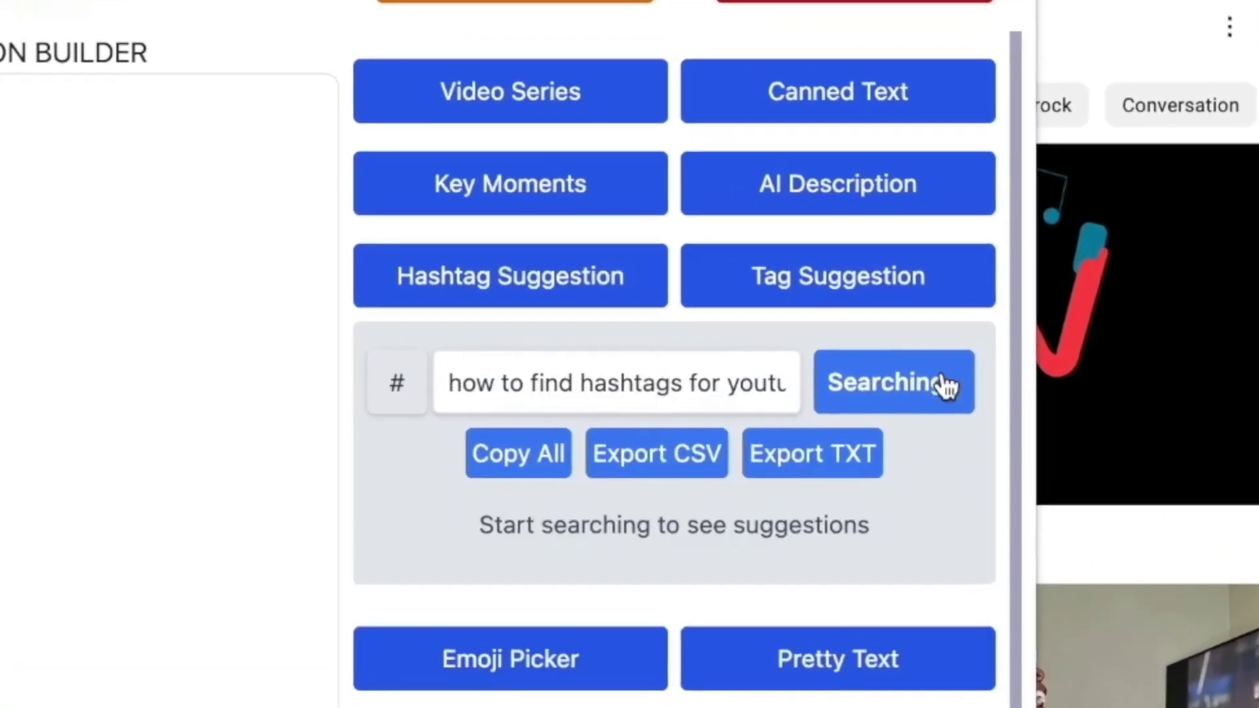
{"action": "scroll", "coordinate": [1003, 326], "scroll_direction": "down", "scroll_amount": 1}
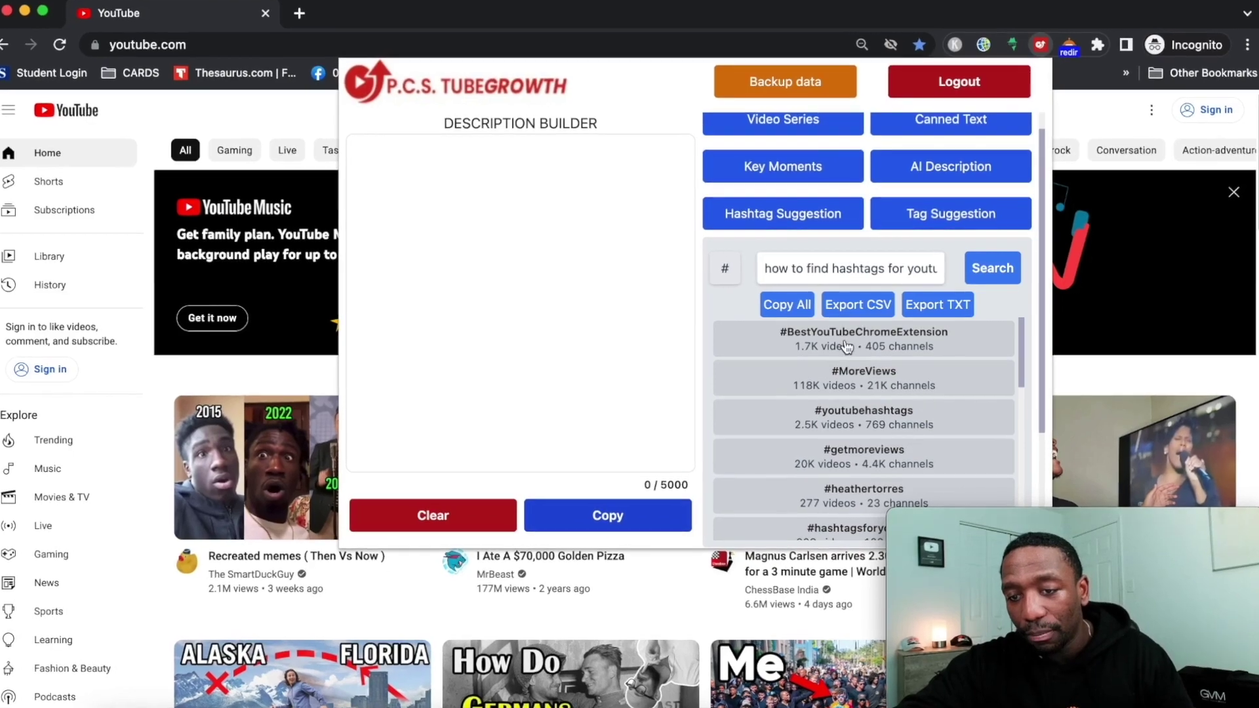
{"action": "scroll", "coordinate": [945, 341], "scroll_direction": "down", "scroll_amount": 1}
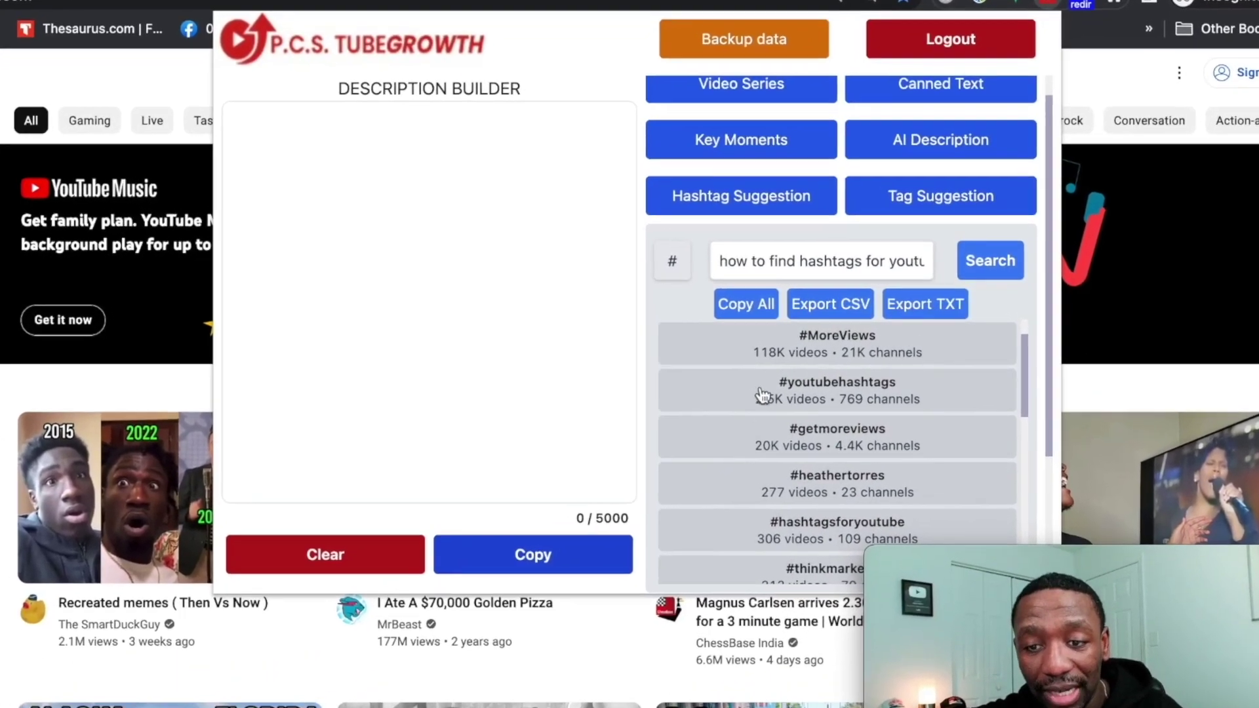
{"action": "scroll", "coordinate": [785, 368], "scroll_direction": "up", "scroll_amount": 1}
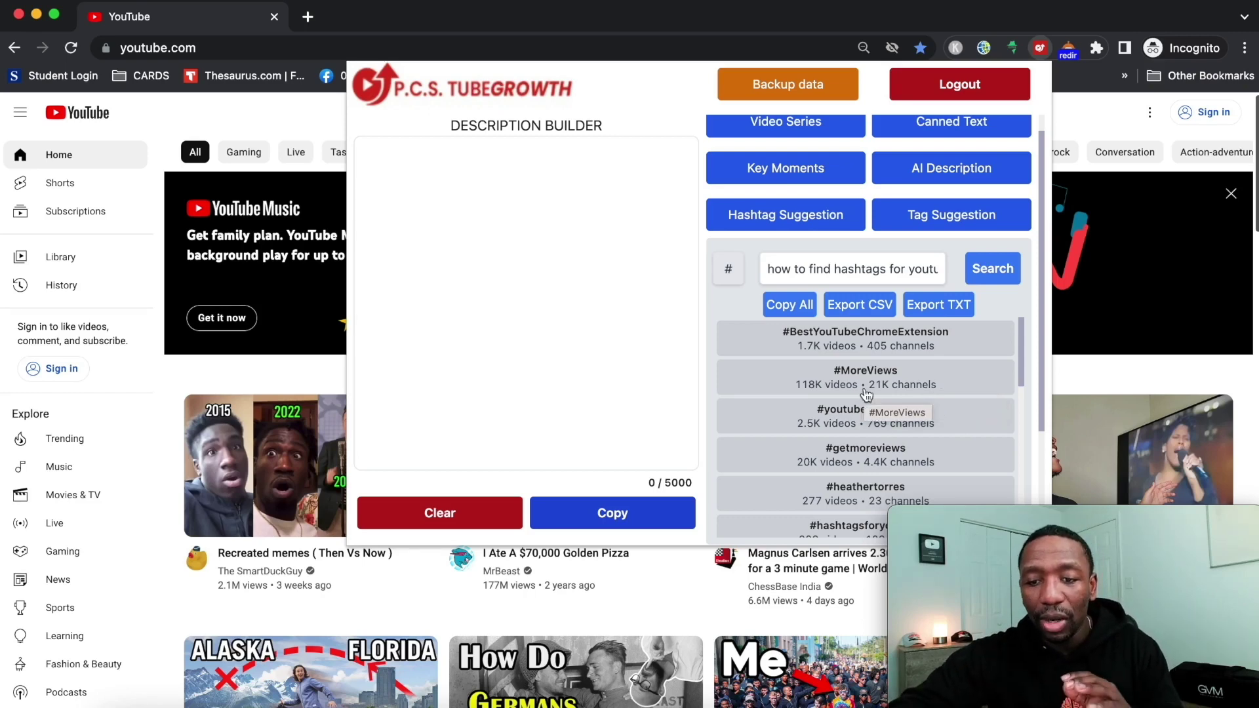
{"action": "scroll", "coordinate": [980, 368], "scroll_direction": "down", "scroll_amount": 1}
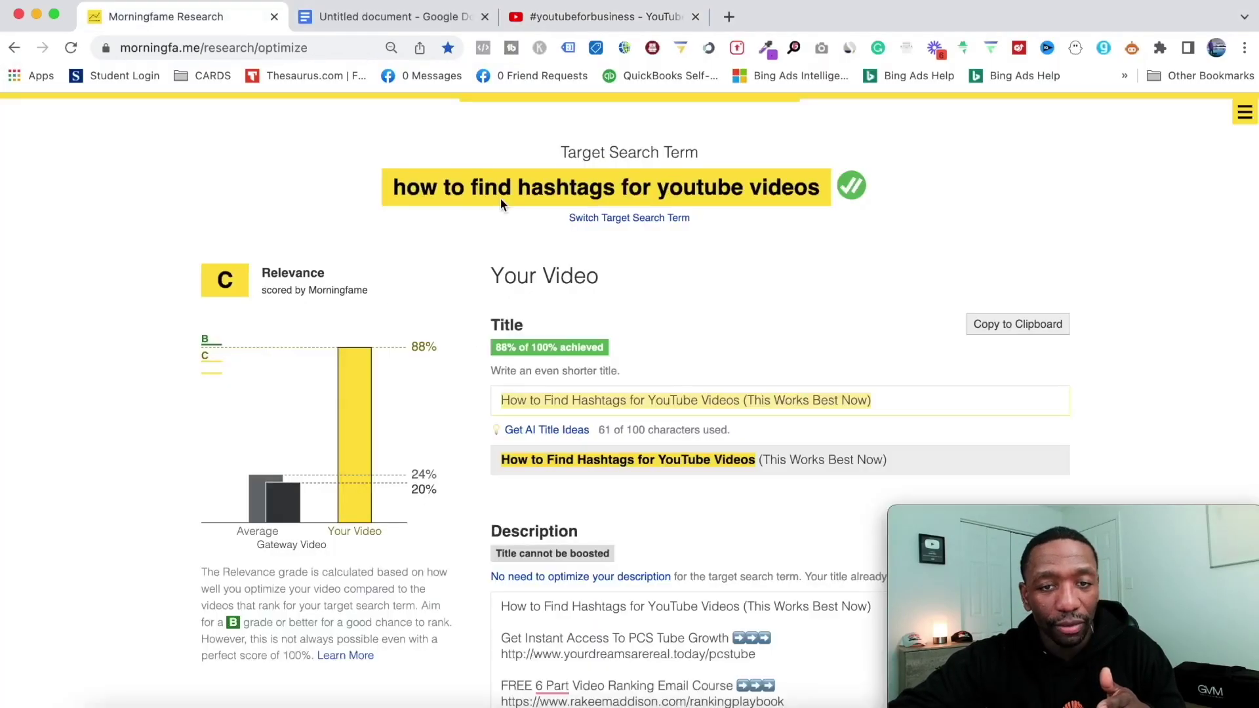
- Select the closing hashtags #youtubehashtags, #getmoreviews, #hashtagsforyoutube and #hashtags in the Morningfame description
{"action": "scroll", "coordinate": [741, 273], "scroll_direction": "down", "scroll_amount": 10}
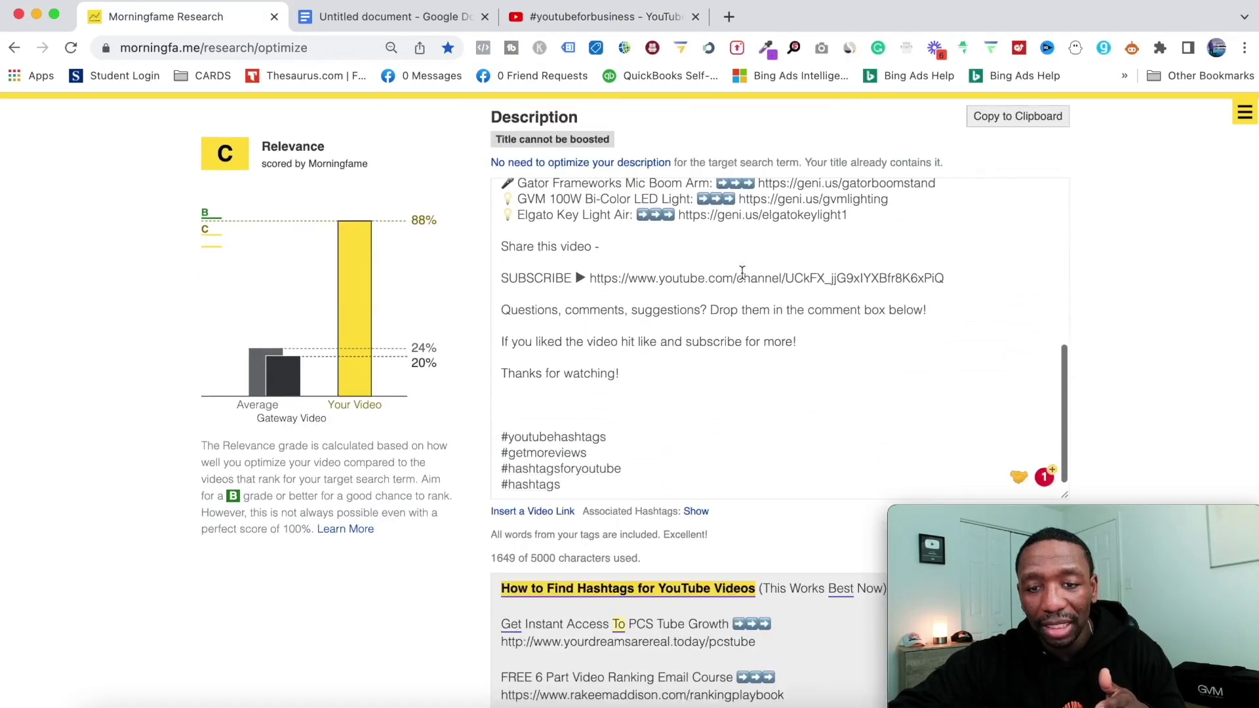
{"action": "scroll", "coordinate": [742, 273], "scroll_direction": "down", "scroll_amount": 5}
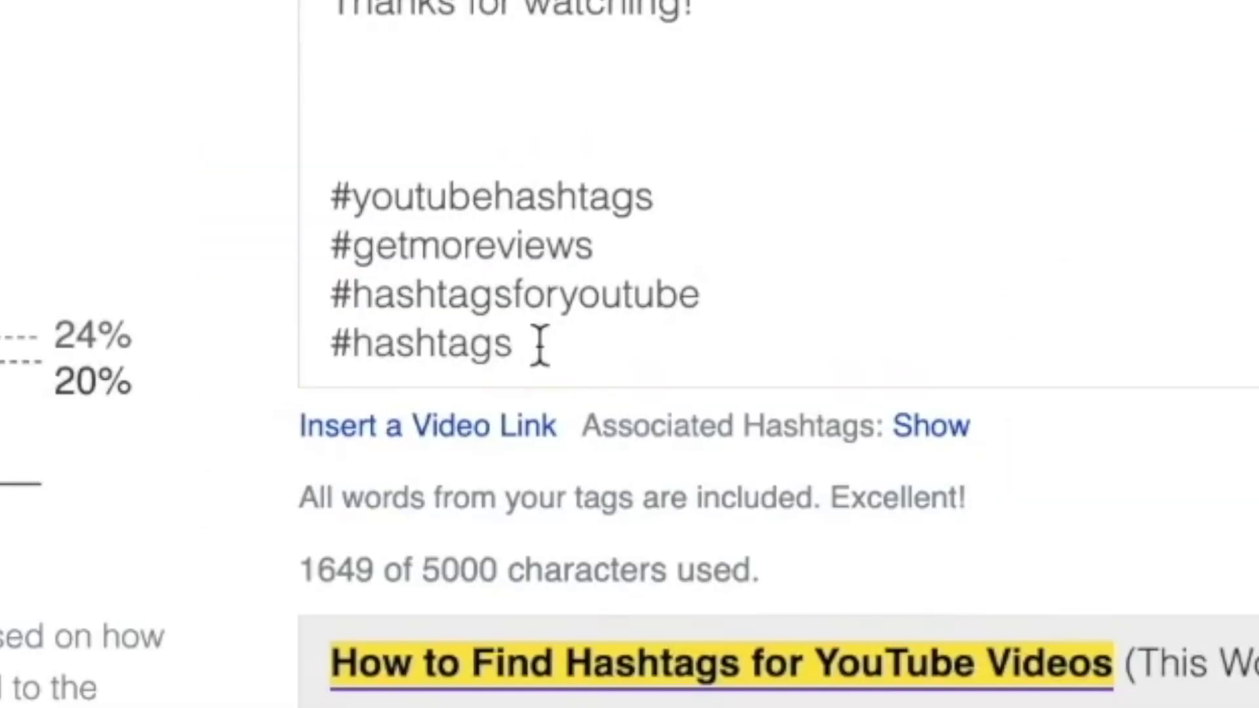
{"action": "left_click_drag", "start_coordinate": [568, 348], "coordinate": [521, 333]}
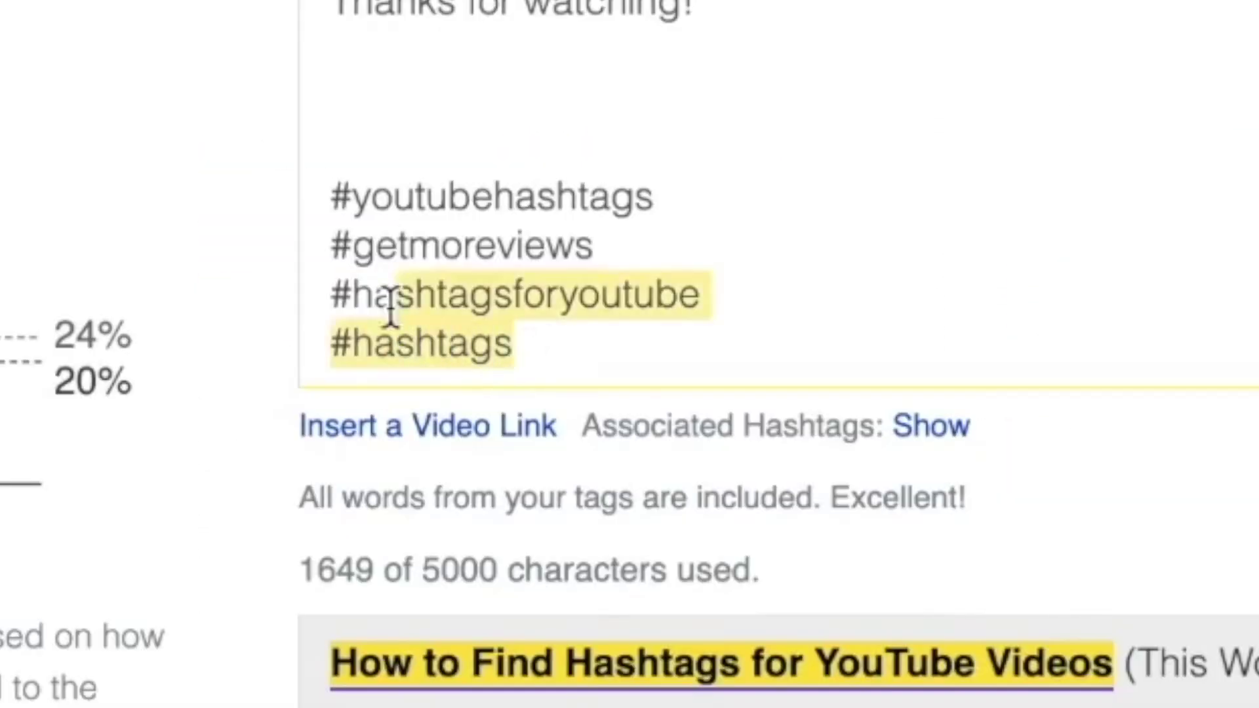
{"action": "left_click_drag", "start_coordinate": [392, 303], "coordinate": [333, 200]}
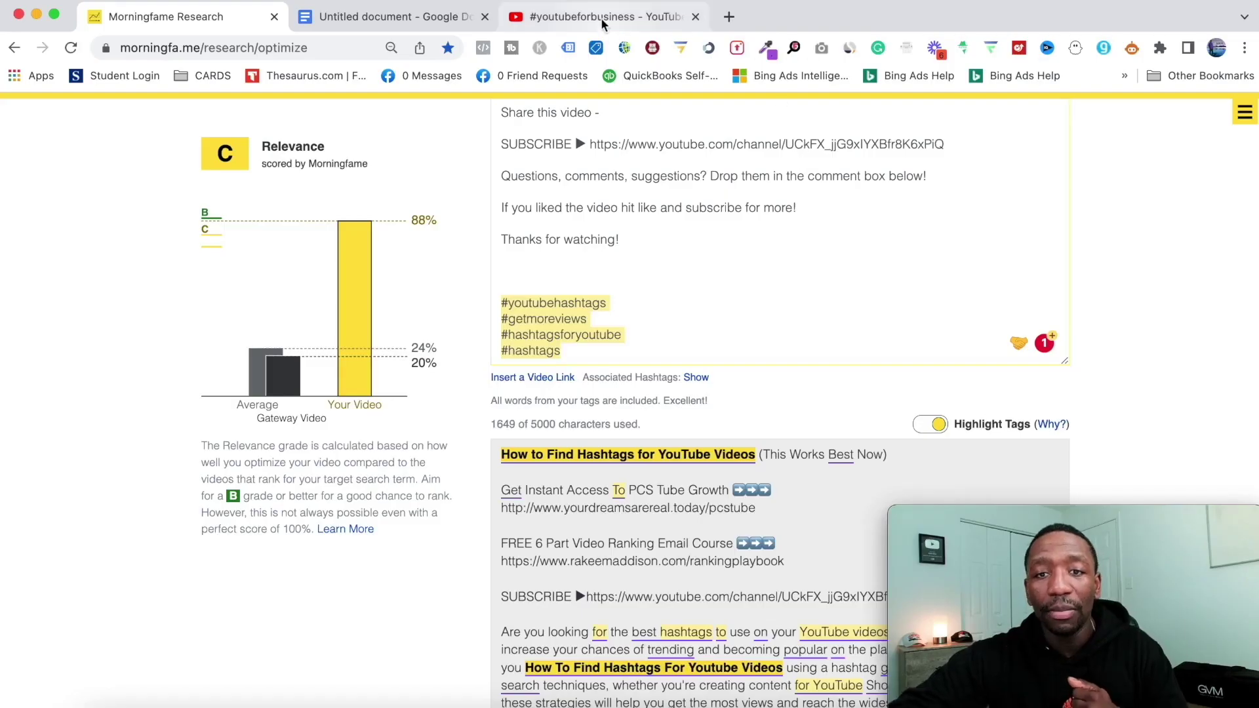
- Go from the YouTube tab into YouTube Studio's 28-day Channel analytics overview
{"action": "left_click", "coordinate": [603, 16]}
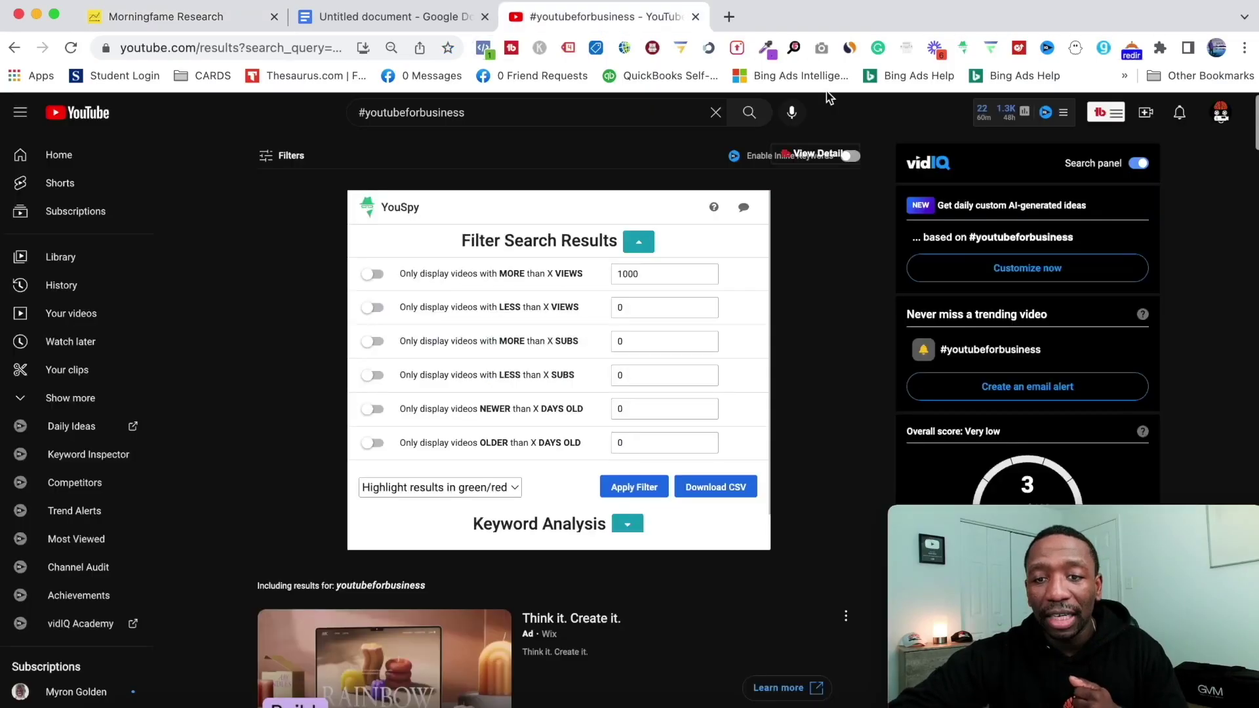
{"action": "left_click", "coordinate": [1214, 123]}
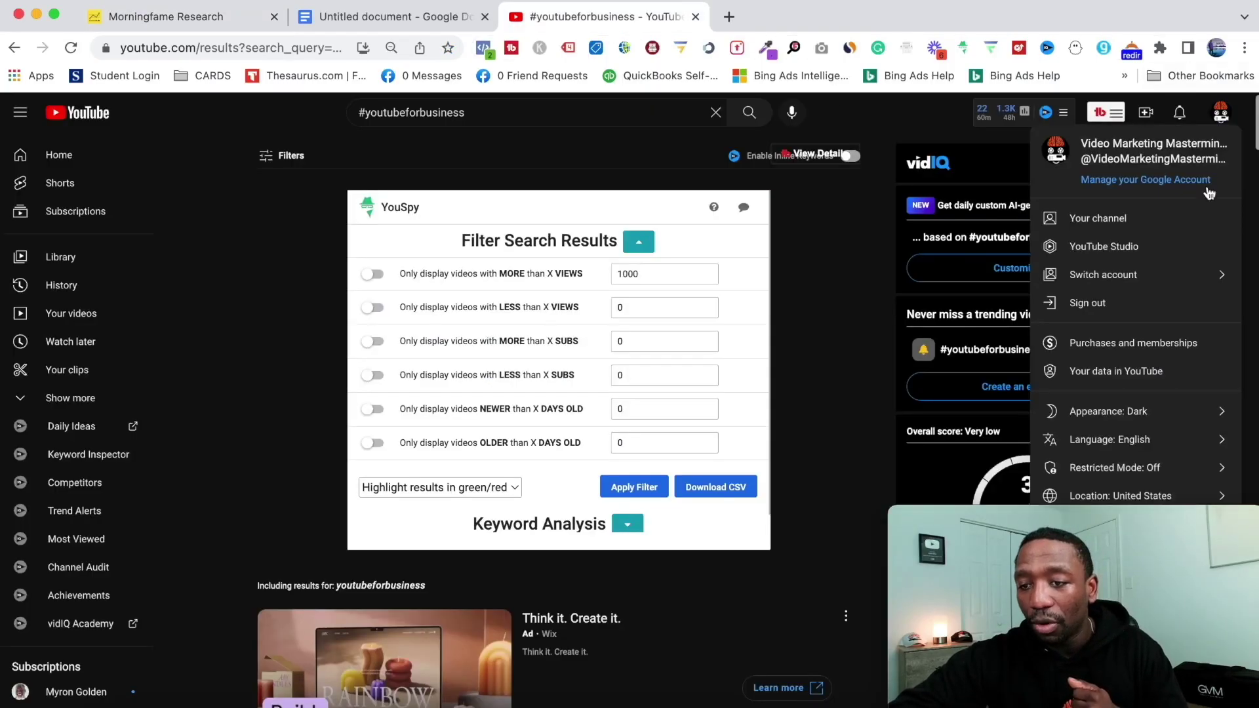
{"action": "left_click", "coordinate": [1121, 254]}
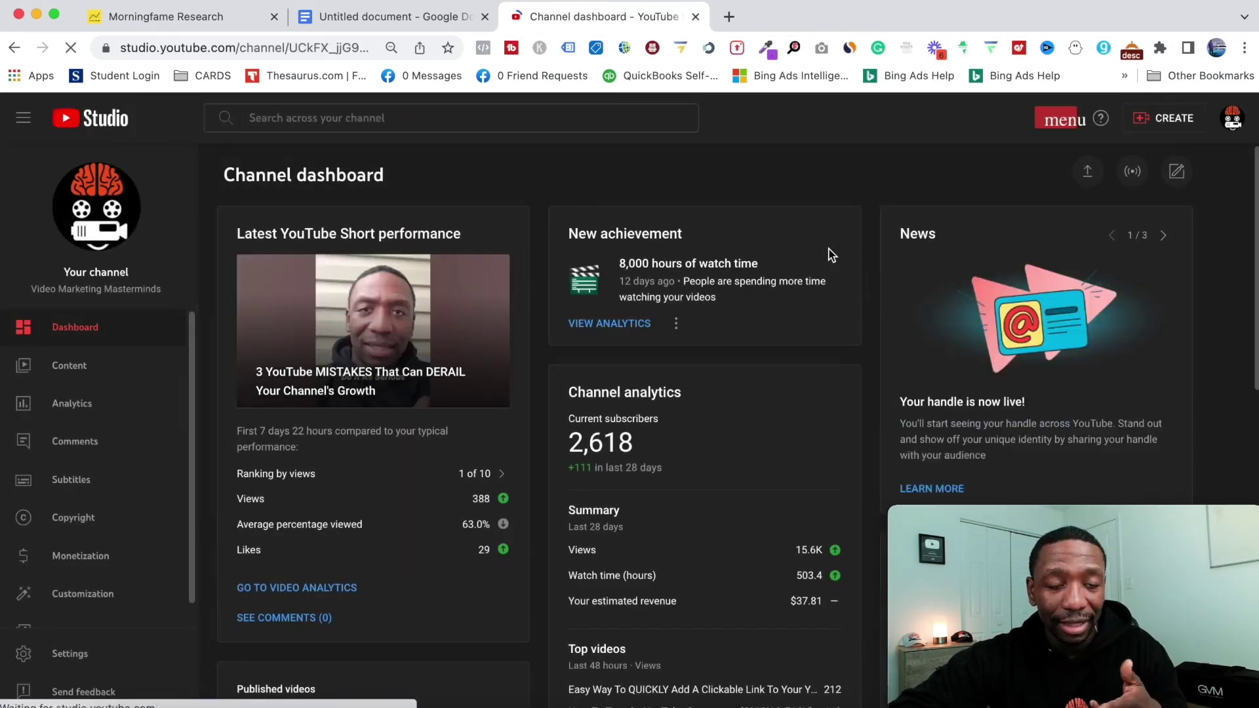
{"action": "left_click", "coordinate": [77, 403]}
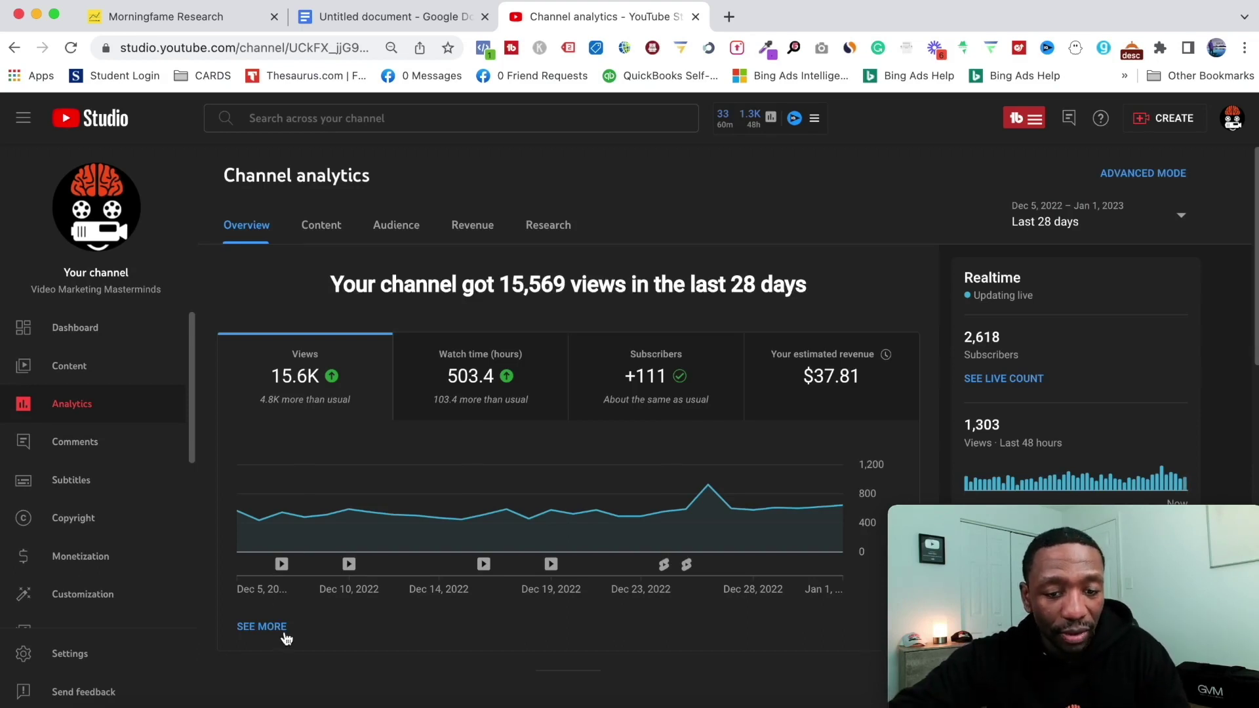
- Show advanced analytics views by traffic source for the year 2022
{"action": "left_click", "coordinate": [262, 627]}
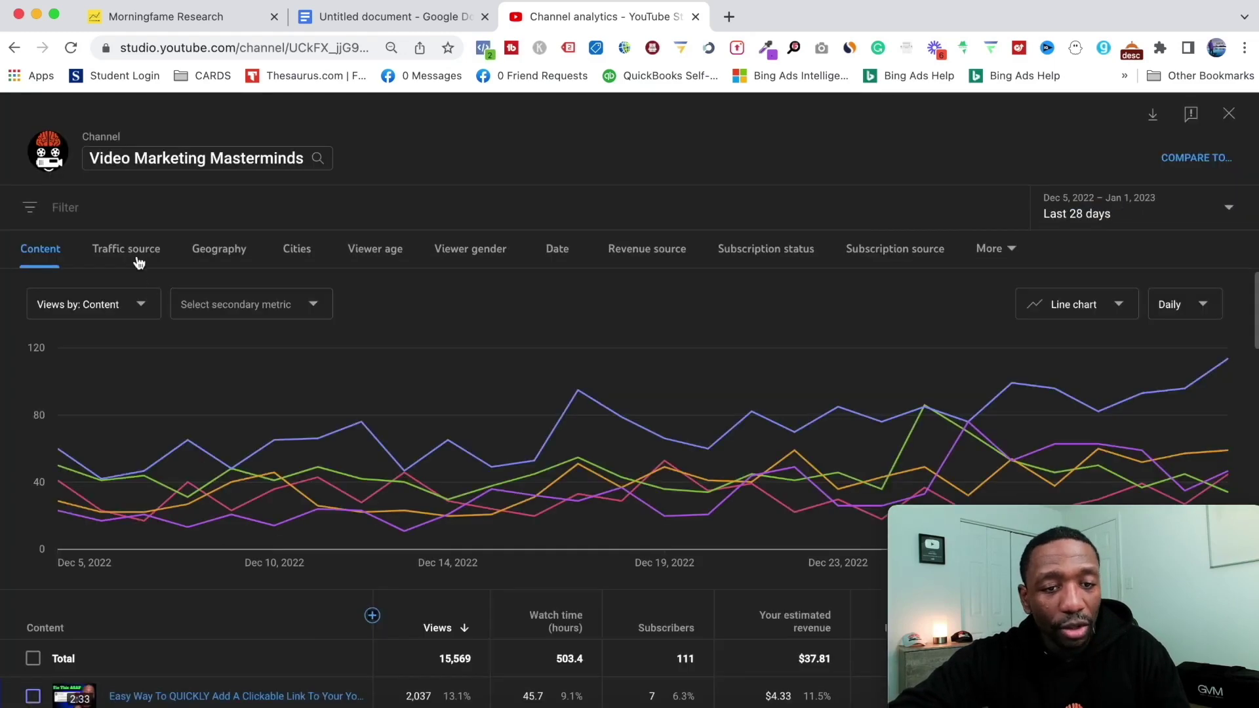
{"action": "left_click", "coordinate": [135, 253]}
{"action": "left_click", "coordinate": [1113, 230]}
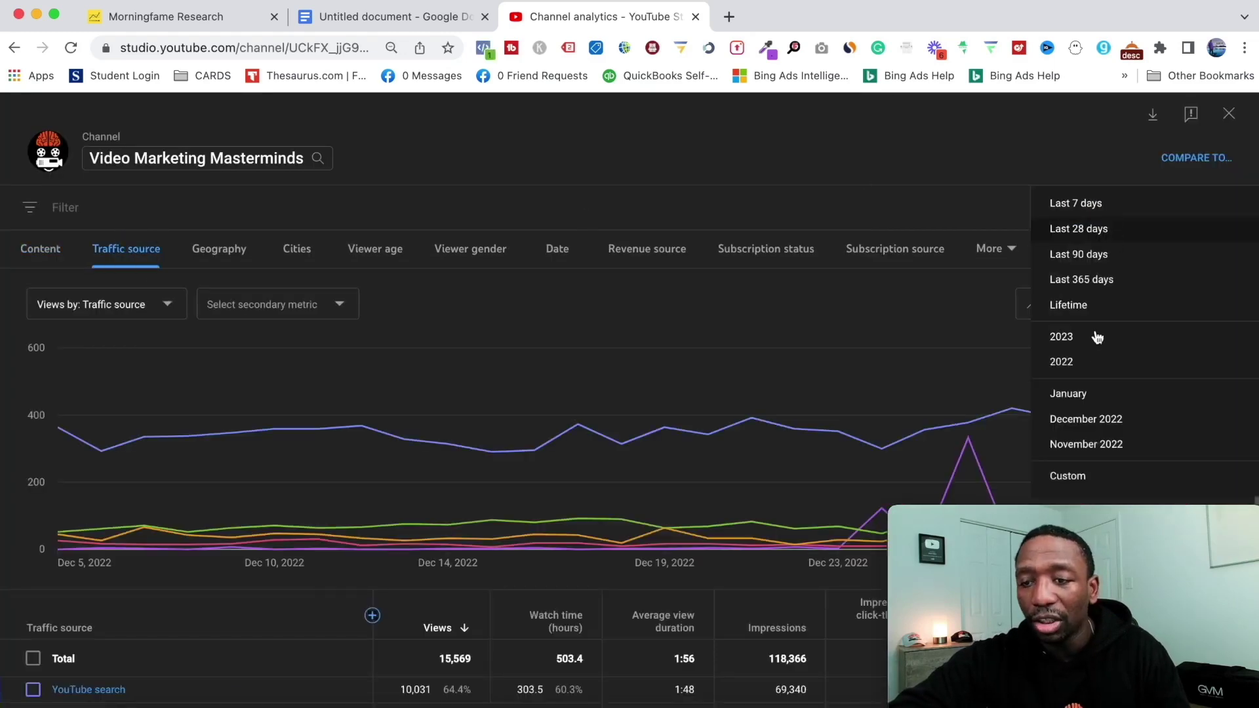
{"action": "left_click", "coordinate": [1060, 362]}
- Locate the Hashtag pages row and highlight its 187 views
{"action": "scroll", "coordinate": [373, 334], "scroll_direction": "down", "scroll_amount": 6}
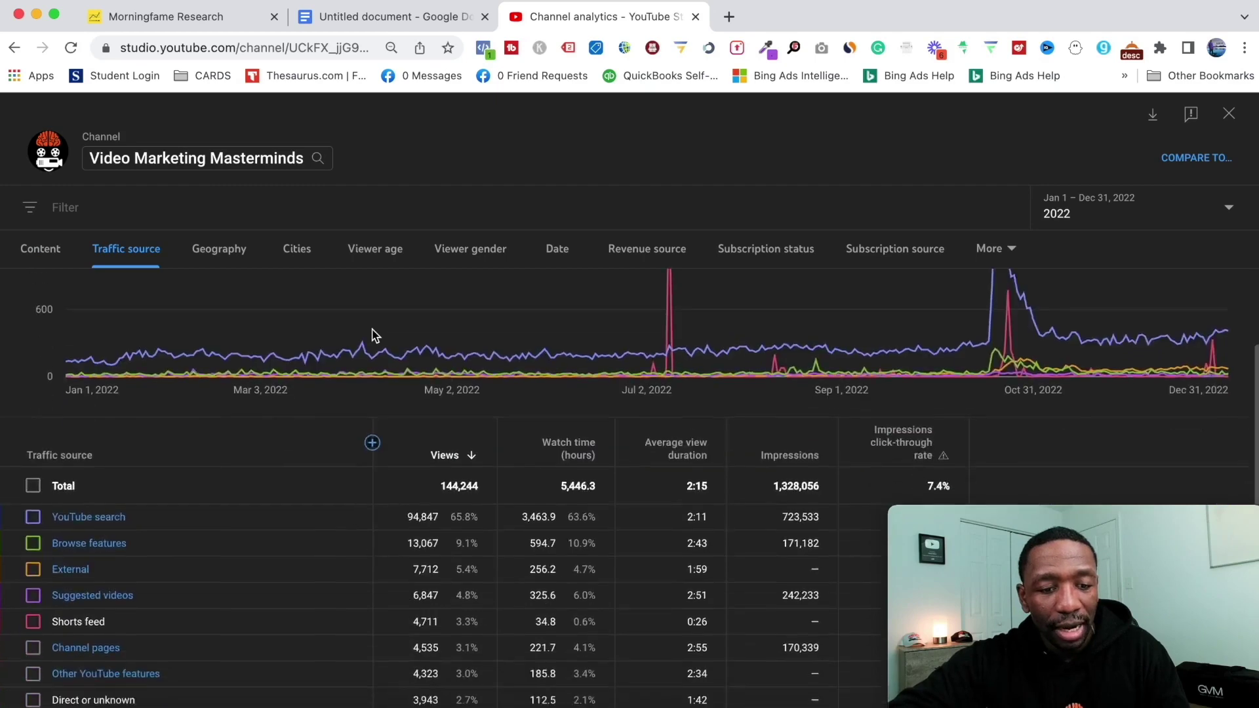
{"action": "scroll", "coordinate": [372, 334], "scroll_direction": "up", "scroll_amount": 2}
{"action": "scroll", "coordinate": [372, 334], "scroll_direction": "down", "scroll_amount": 3}
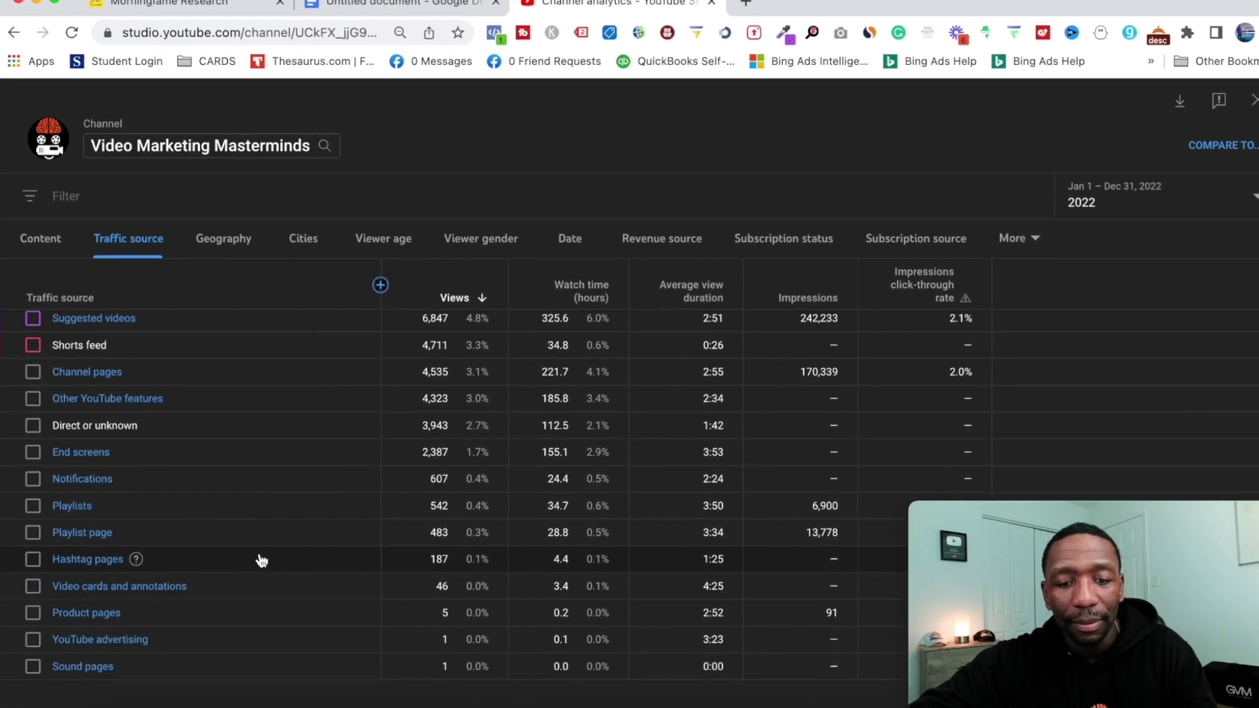
{"action": "double_click", "coordinate": [491, 546]}
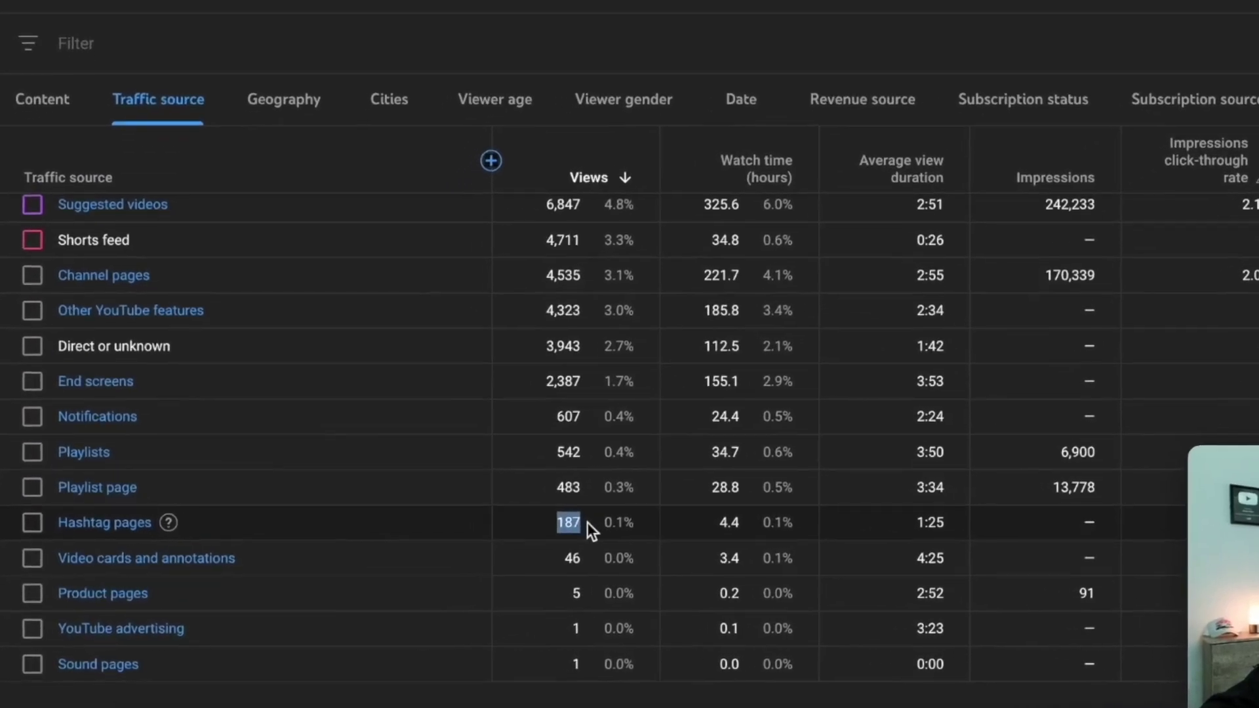